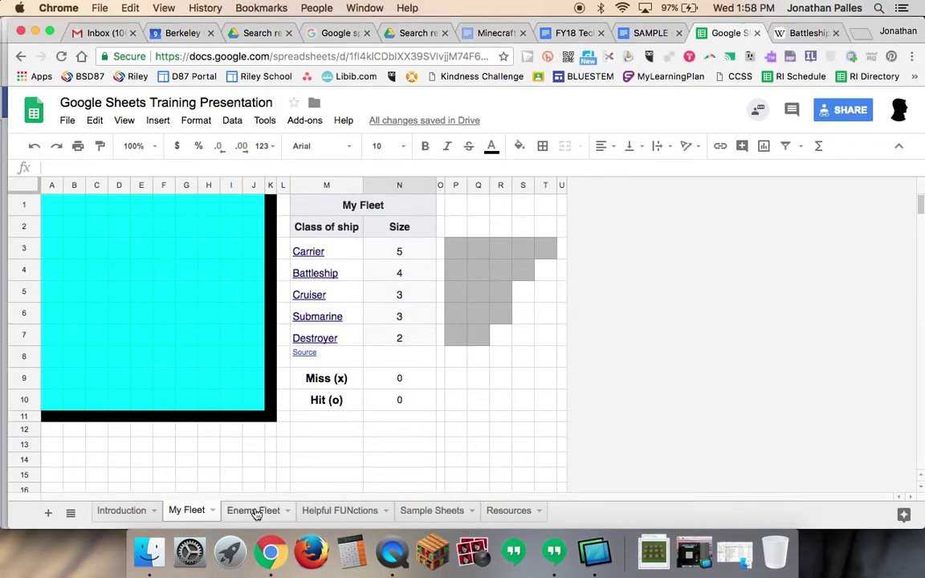
Step: Compare the Enemy Fleet and My Fleet sheets with the Battleship game description in the Wikipedia article
left_click(253, 511)
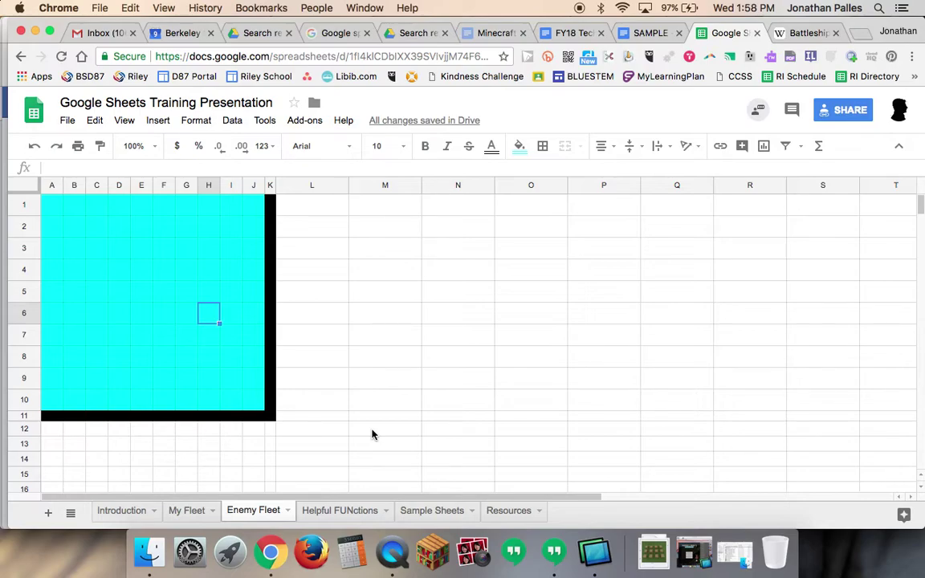
left_click(804, 34)
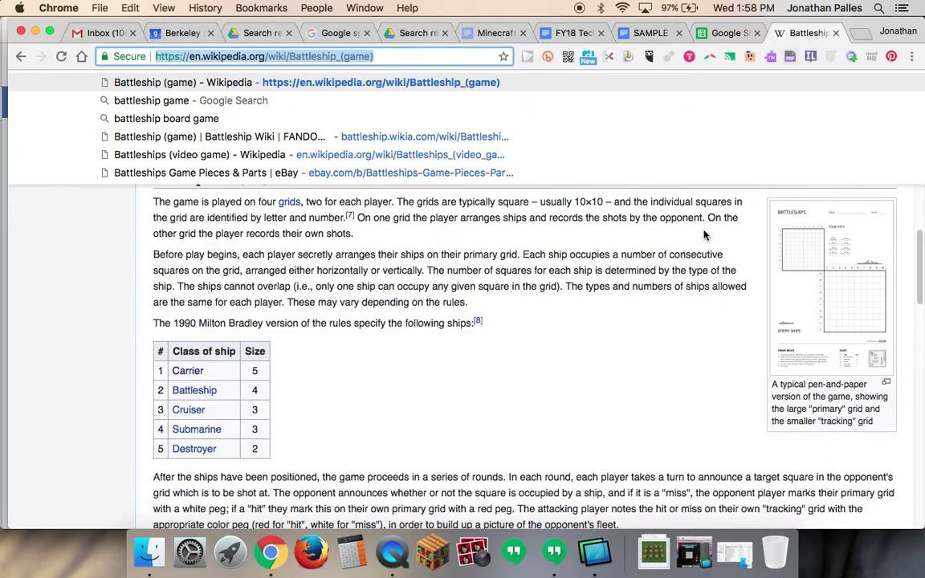
left_click(649, 282)
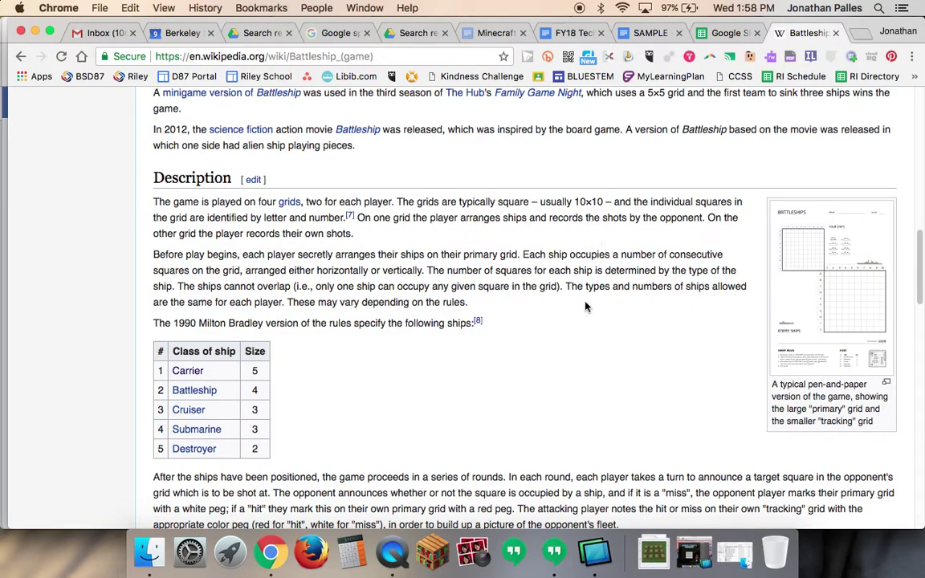
scroll(616, 273, "up", 1)
scroll(616, 273, "down", 3)
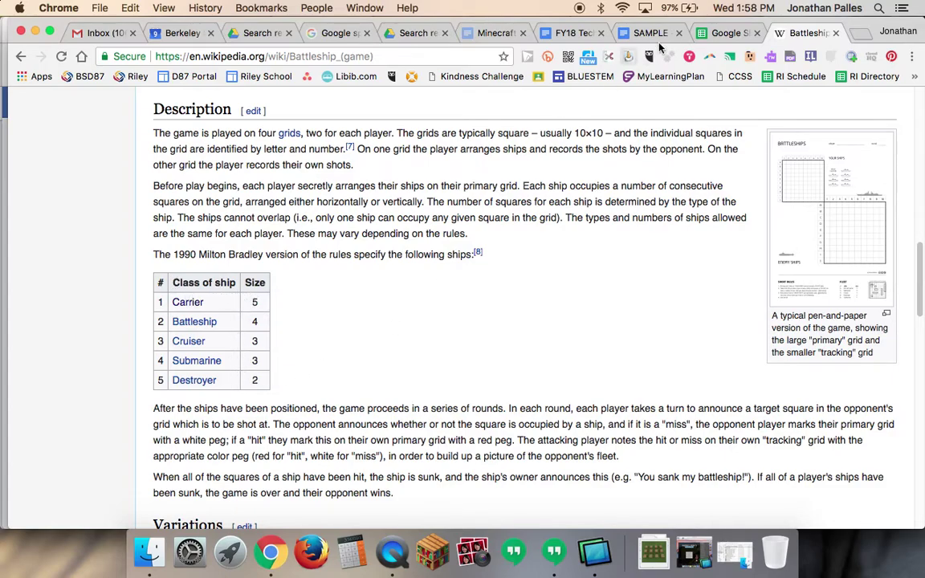
left_click(721, 36)
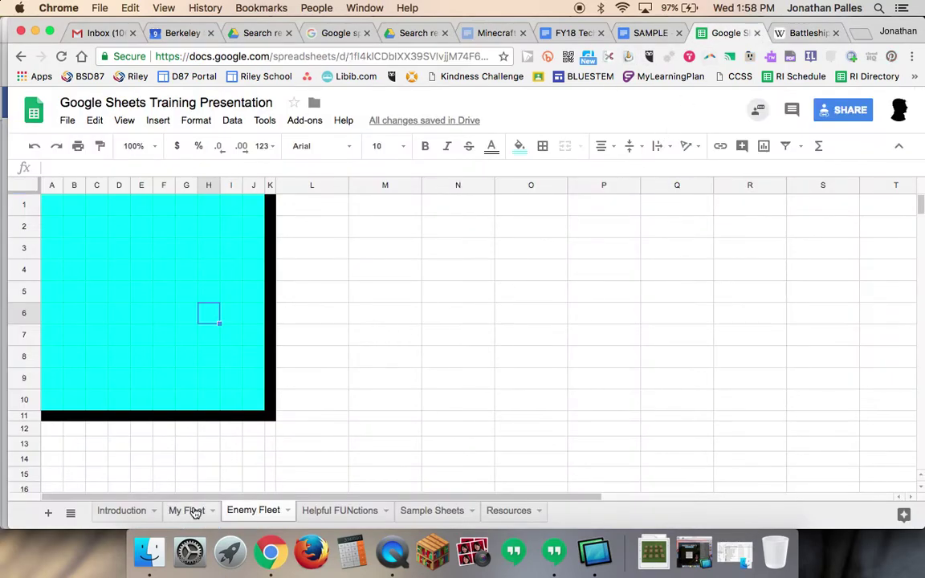
left_click(211, 506)
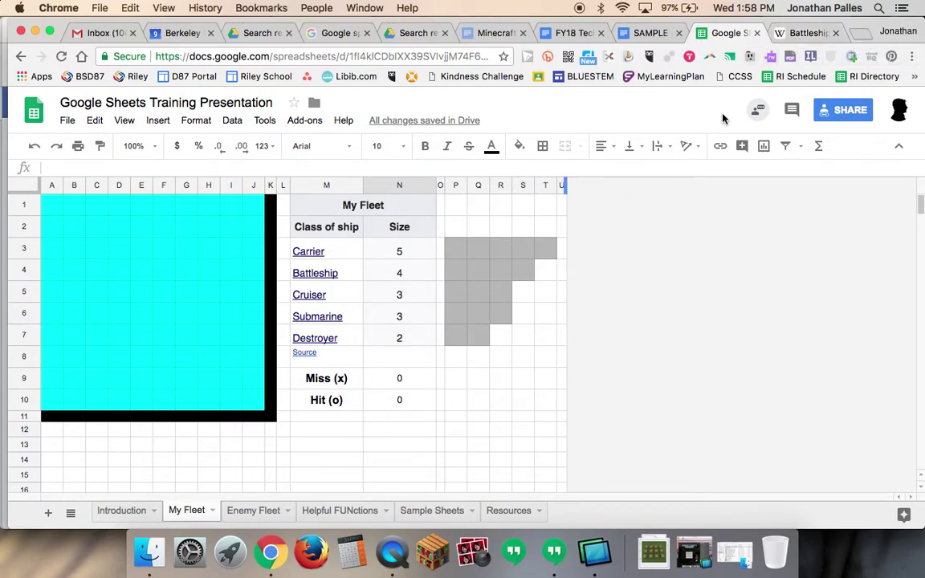
Step: Copy the Class of ship and Size table from the Wikipedia Battleship article into the Enemy Fleet sheet at M2
left_click(806, 34)
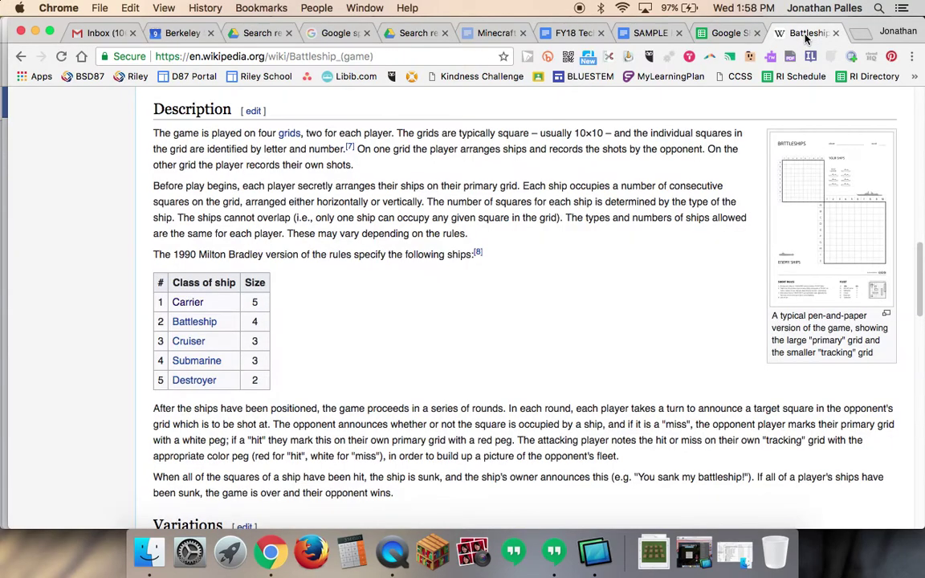
left_click_drag(173, 281, 264, 386)
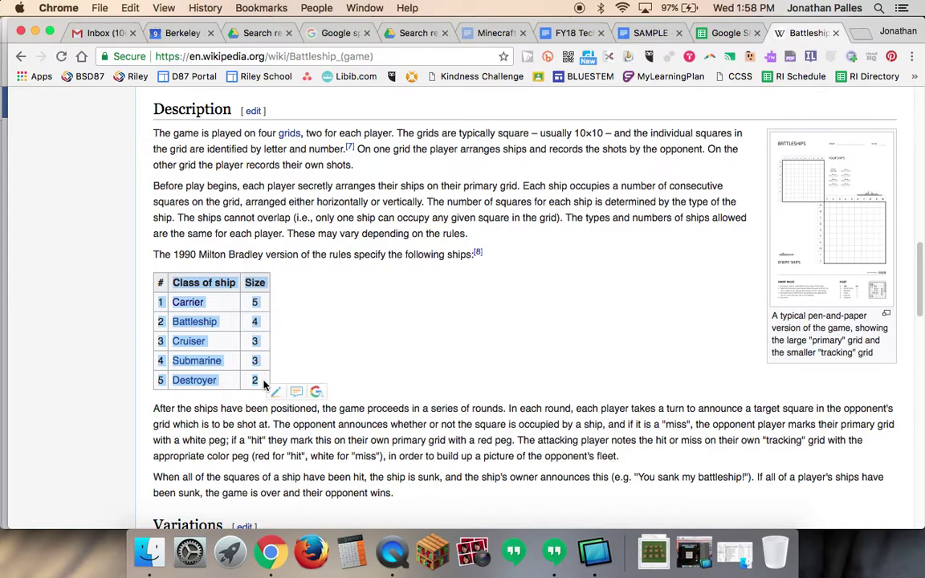
key("super+c")
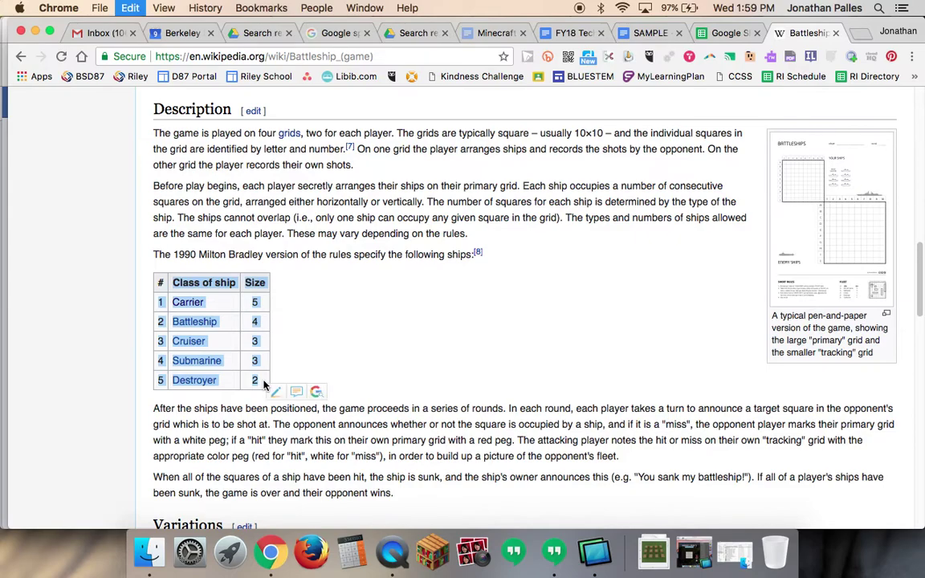
left_click(720, 33)
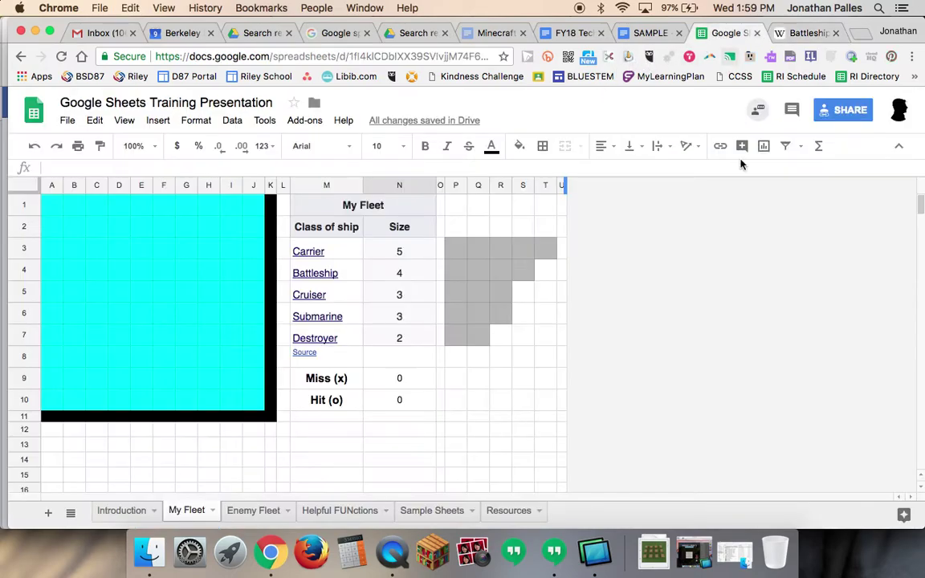
left_click(241, 510)
left_click(357, 235)
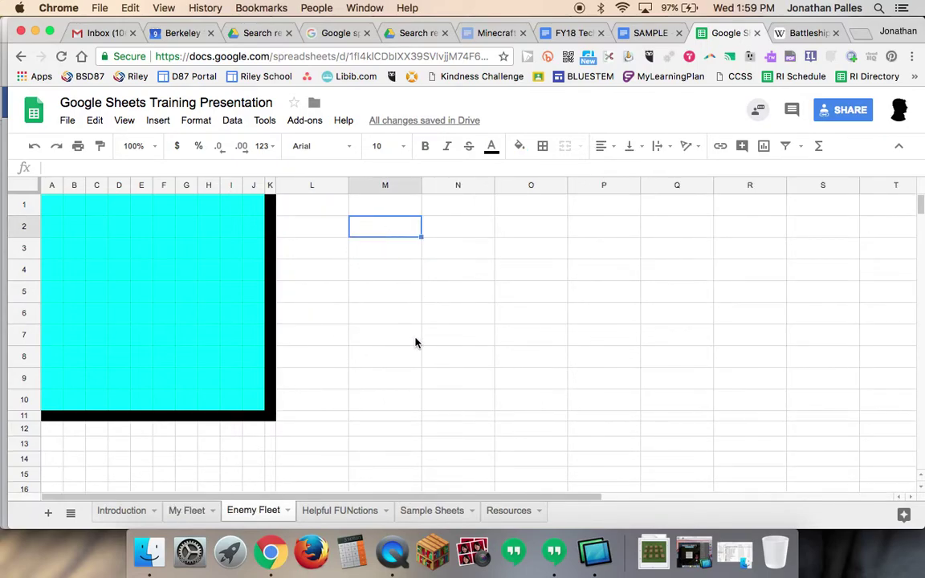
key("ctrl+v")
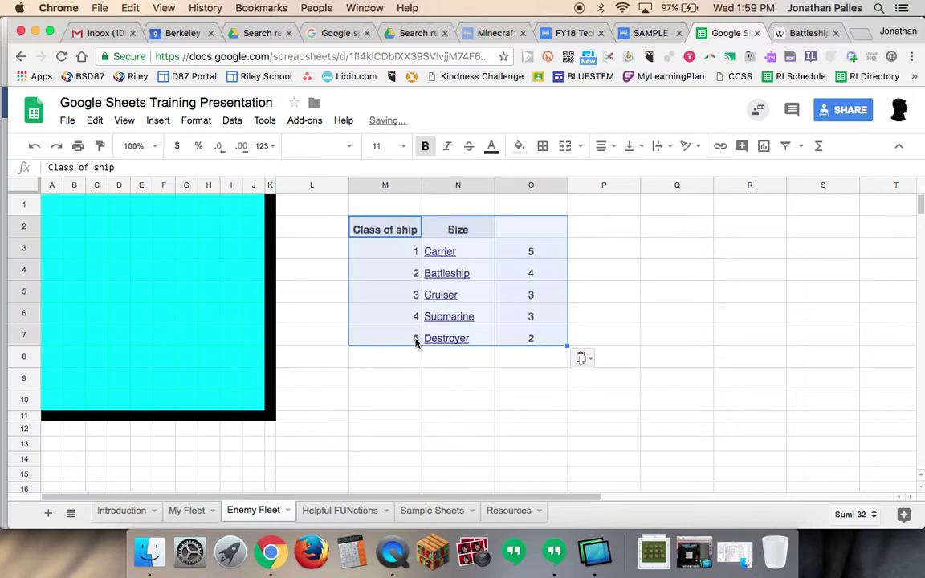
Step: Check the pasted ship names, links and sizes against the source table in the Wikipedia article
left_click(606, 252)
left_click(548, 274)
left_click(481, 318)
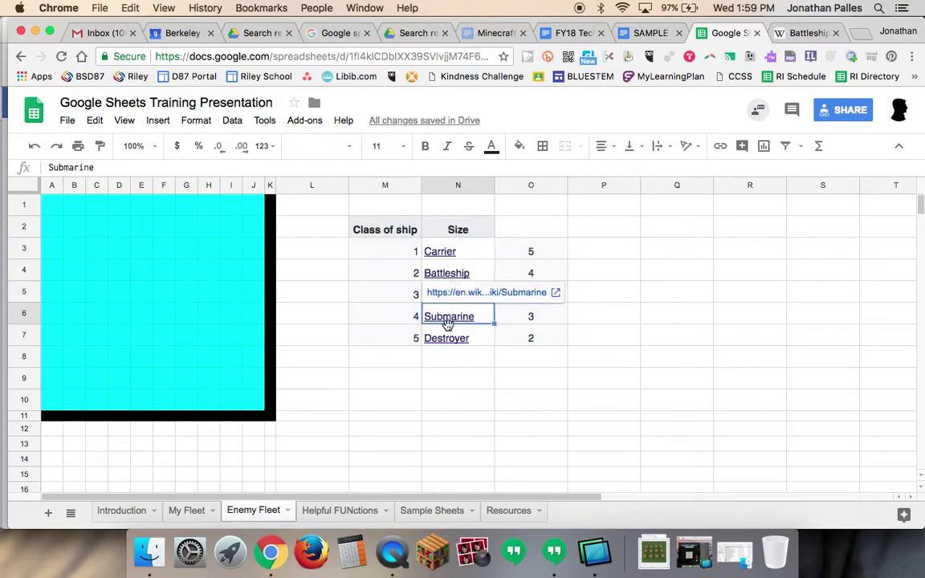
left_click(530, 251)
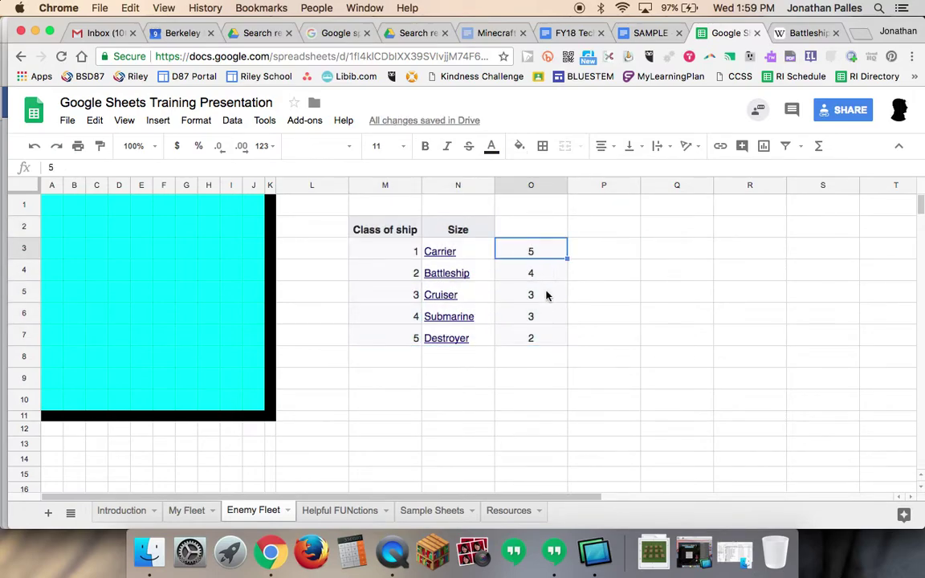
left_click(448, 252)
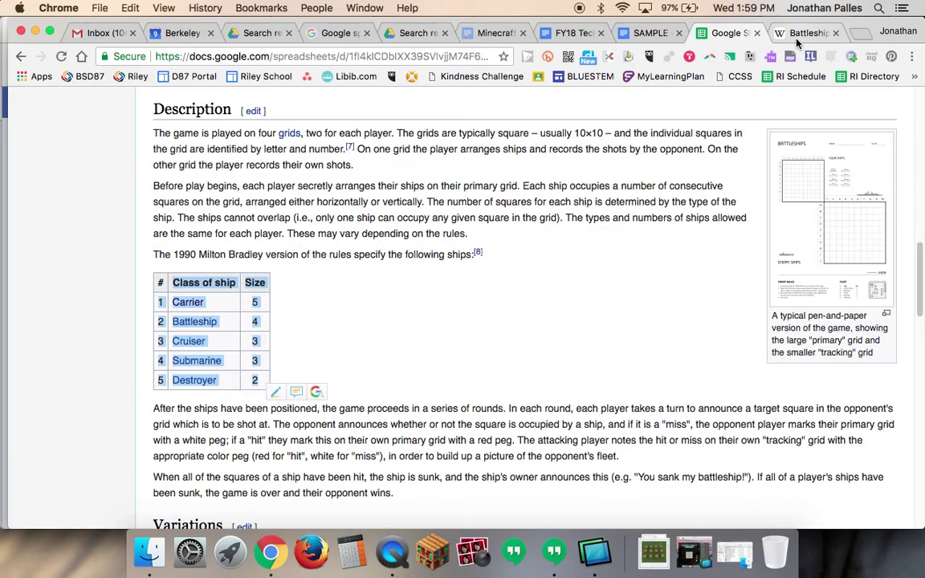
left_click(800, 33)
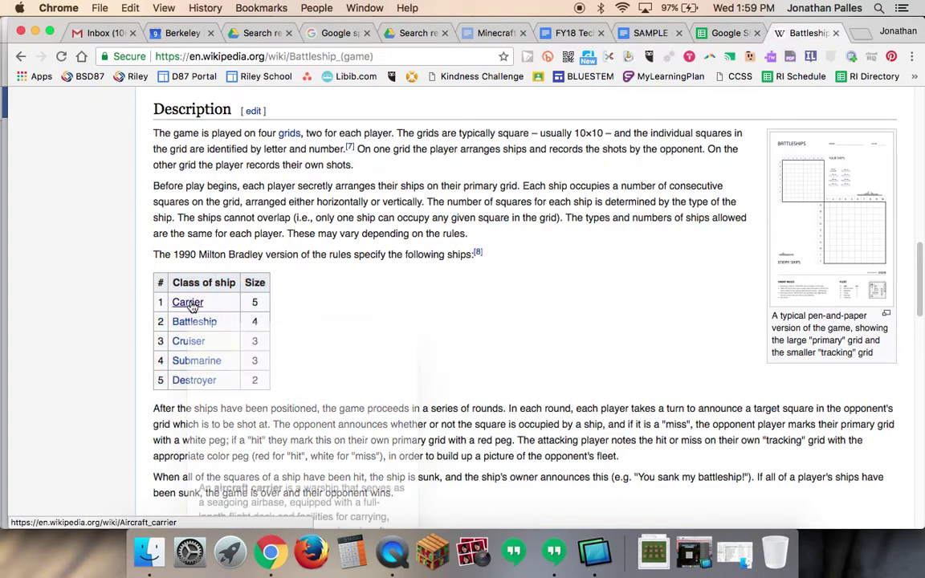
left_click(723, 33)
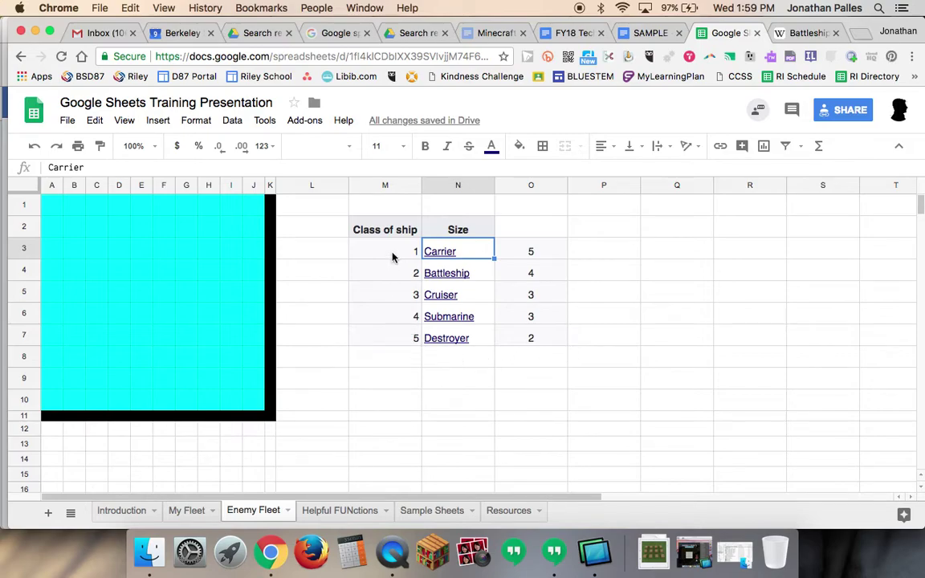
Step: Clear the ship numbers from cells M3:M7 on the Enemy Fleet sheet
left_click_drag(393, 252, 395, 341)
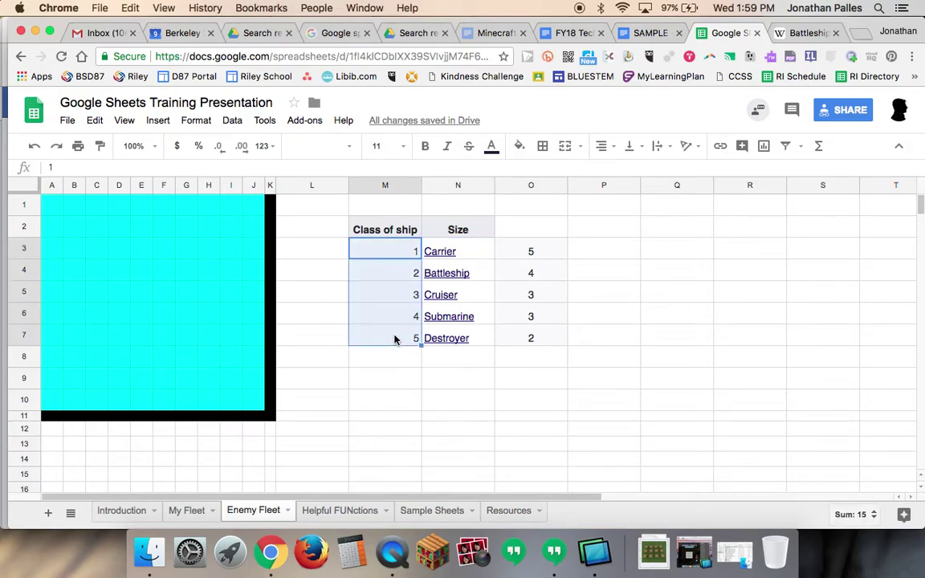
key("Delete")
left_click(591, 316)
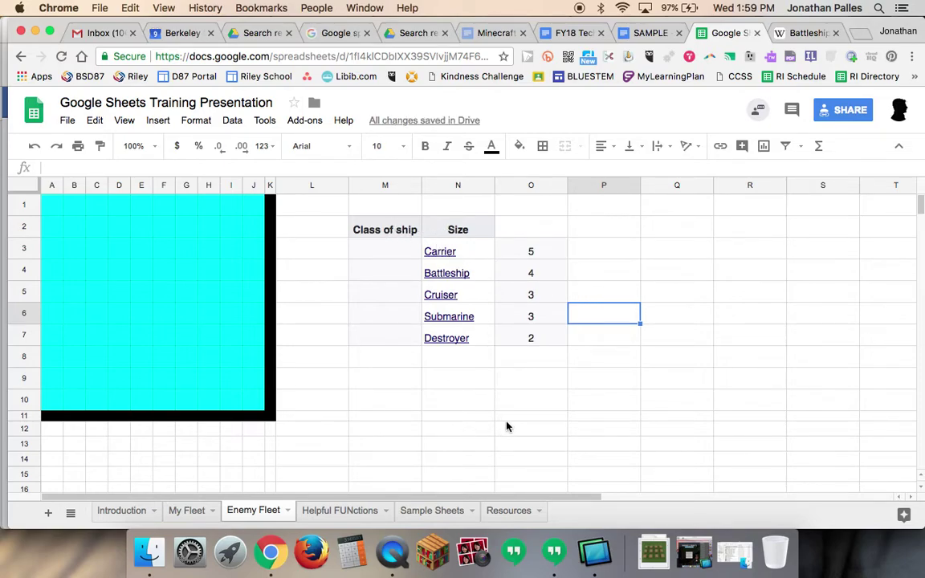
Step: Try moving the ship names and sizes from N3:O7 to M3 through the clipboard, and undo the move
mouse_move(470, 256)
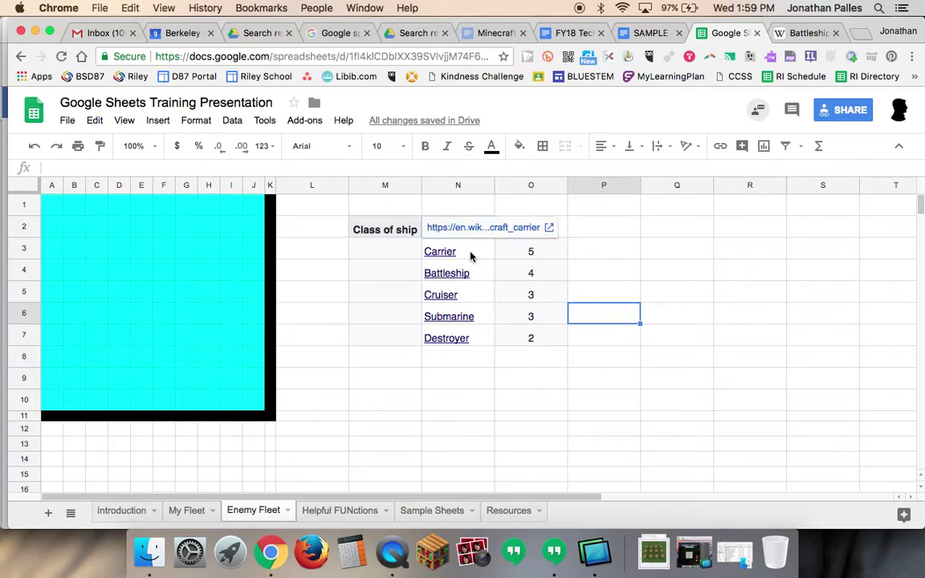
left_click_drag(473, 252, 531, 341)
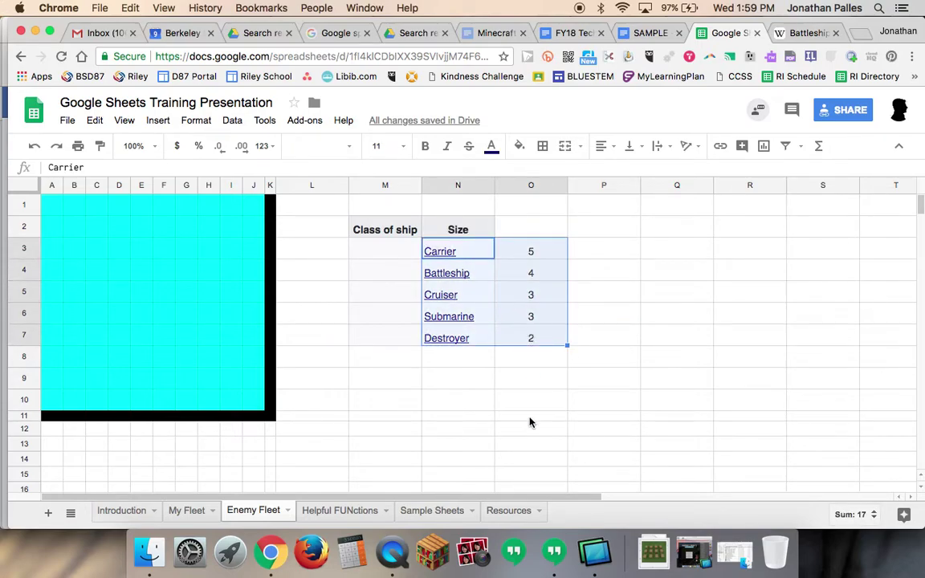
key("ctrl+c")
left_click(394, 256)
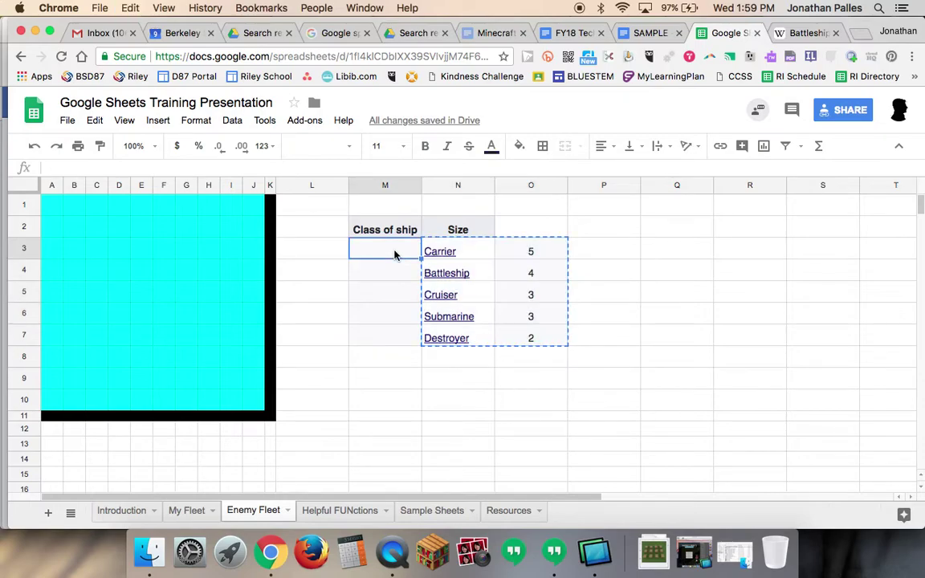
key("ctrl+v")
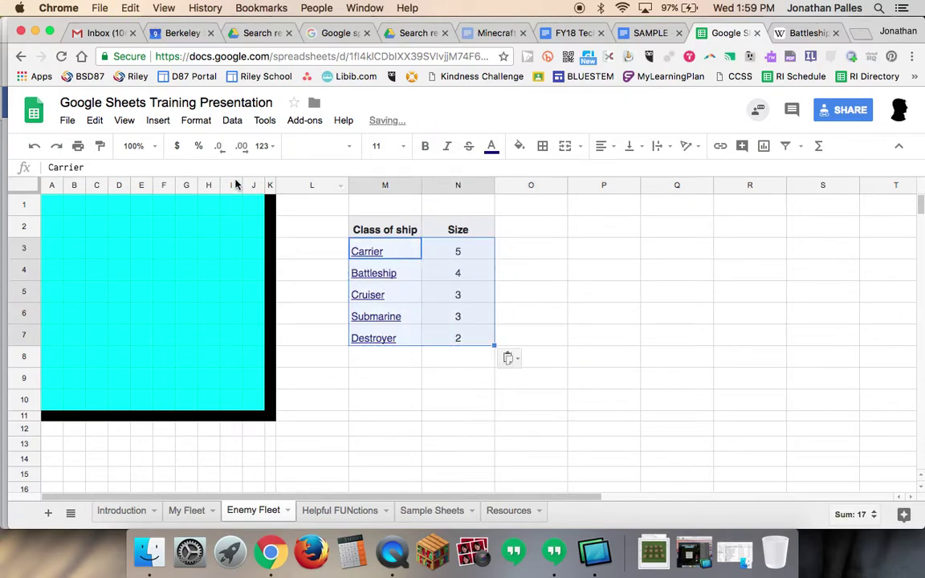
left_click(34, 146)
left_click(514, 361)
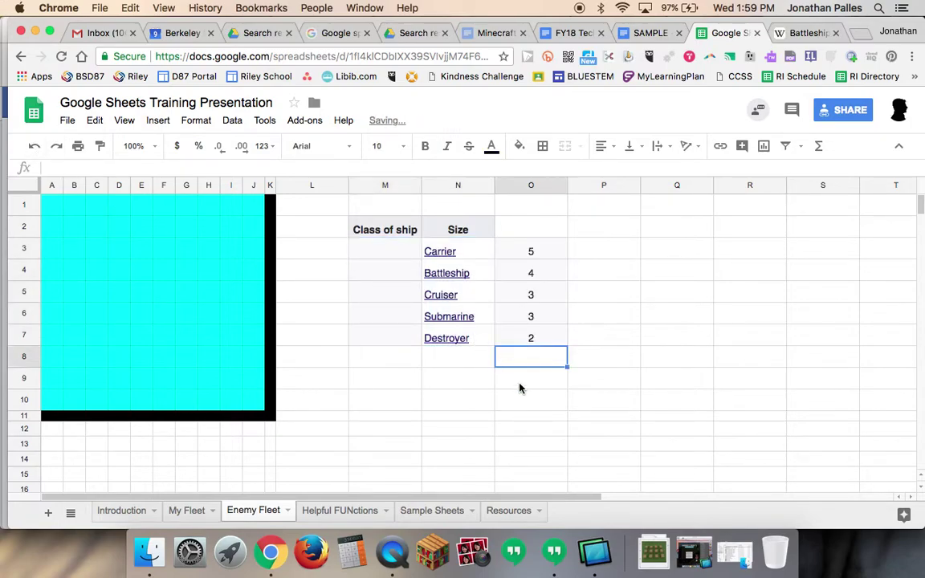
Step: Move the ship names and sizes from N3:O7 directly one column over to M3:N7, beneath their headers
left_click_drag(485, 257, 531, 338)
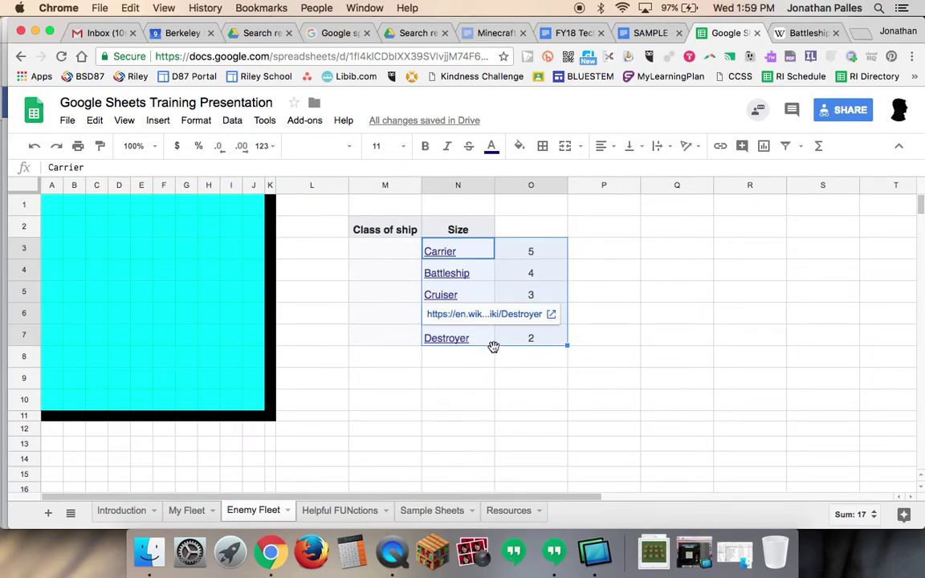
left_click_drag(493, 346, 399, 346)
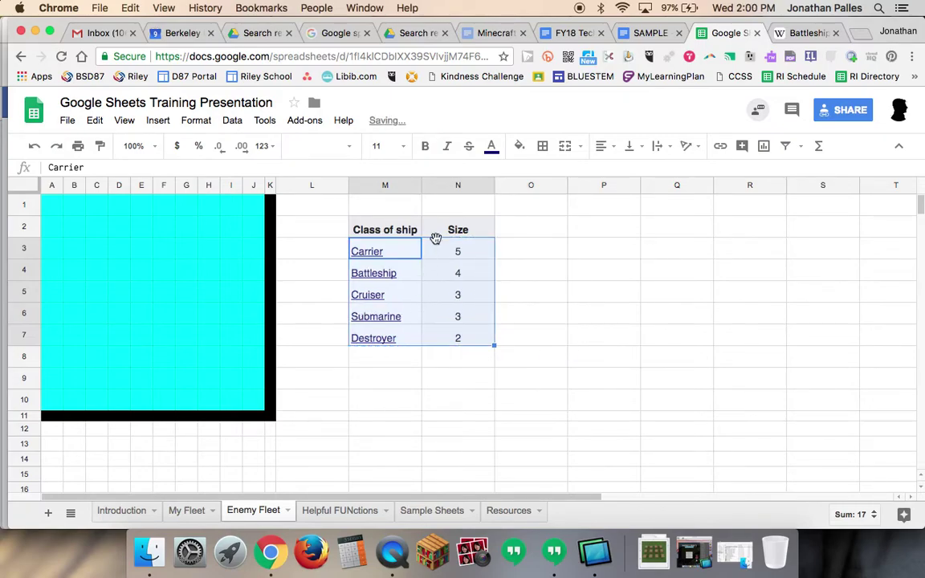
Step: Move the ship names and sizes down to M9:N13, and return them to M3:N7 beneath the headers
left_click_drag(434, 239, 469, 381)
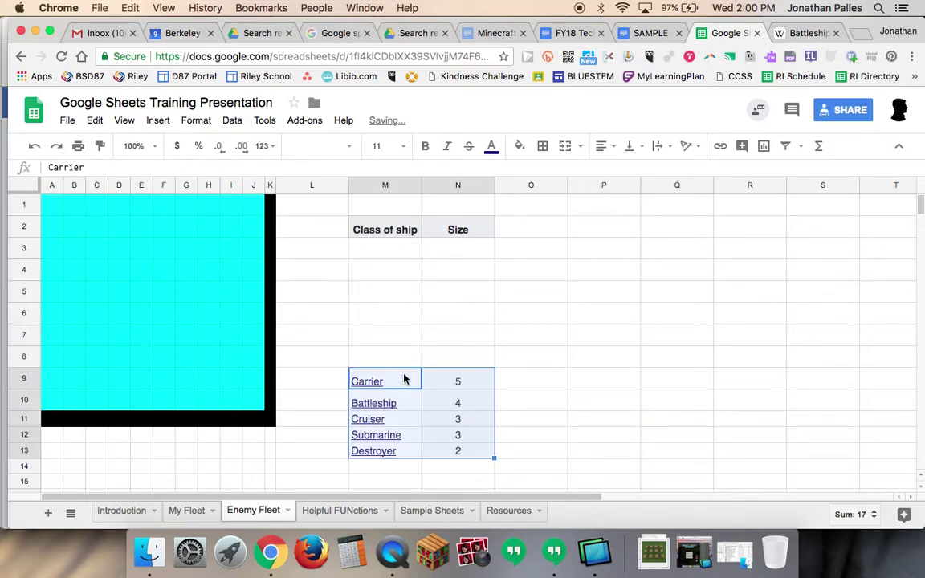
left_click(371, 354)
left_click_drag(389, 384, 463, 445)
left_click_drag(433, 375, 440, 263)
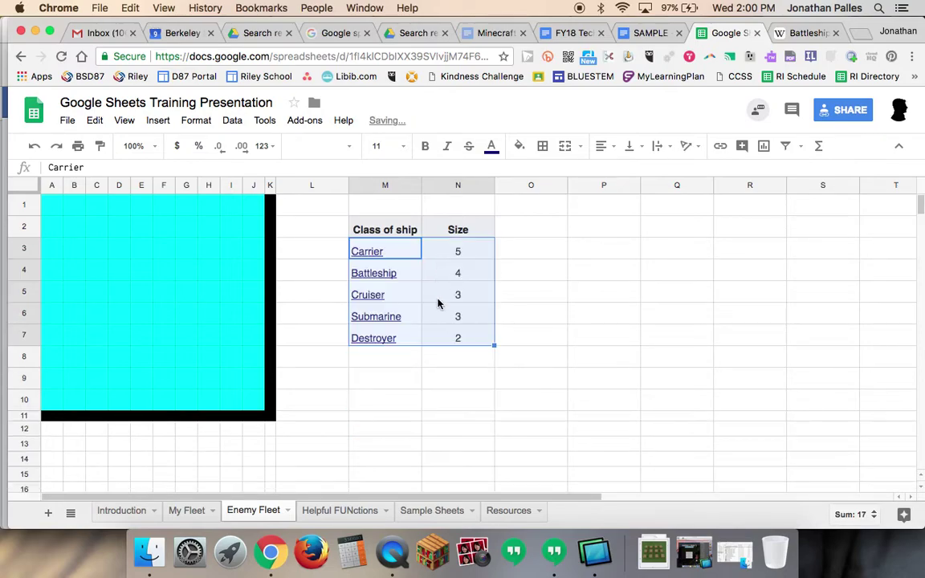
left_click(541, 312)
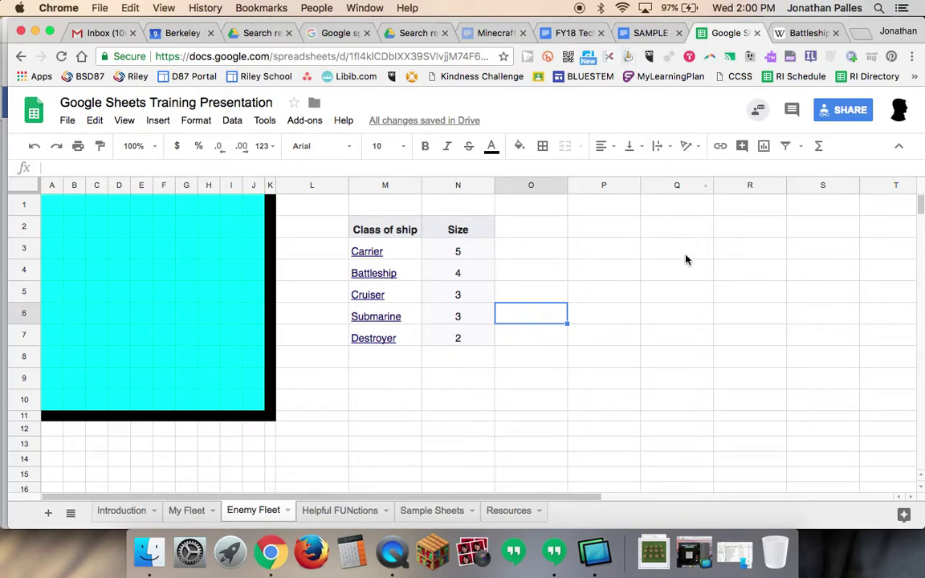
Step: Copy the Name column of the table in the SAMPLE Google Docs document into the Enemy Fleet sheet at P2
left_click(640, 35)
left_click(609, 279)
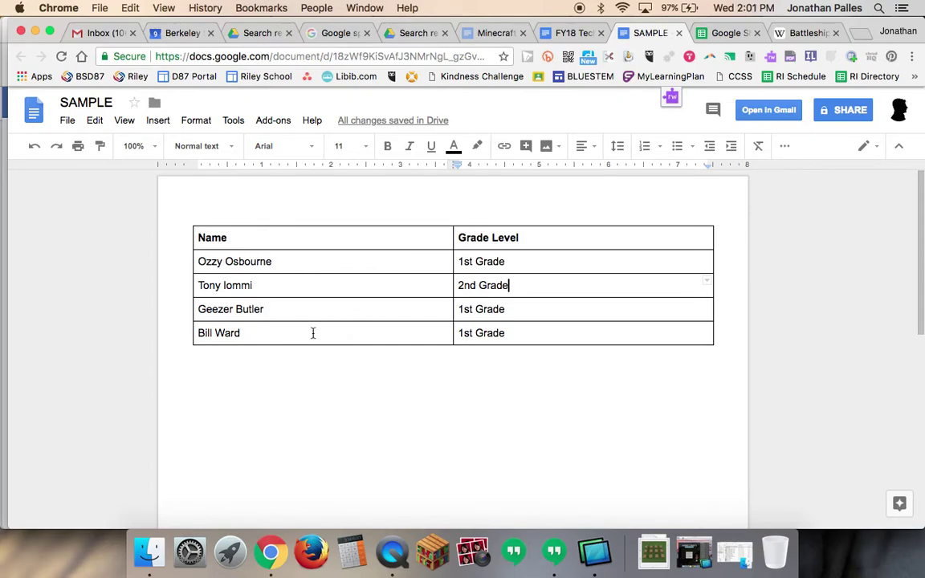
left_click_drag(314, 333, 200, 240)
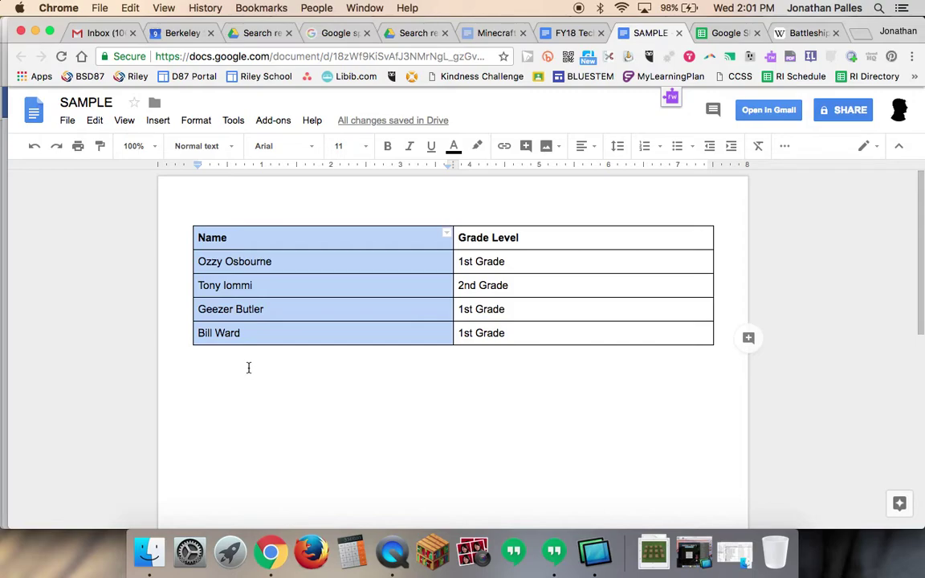
left_click(711, 32)
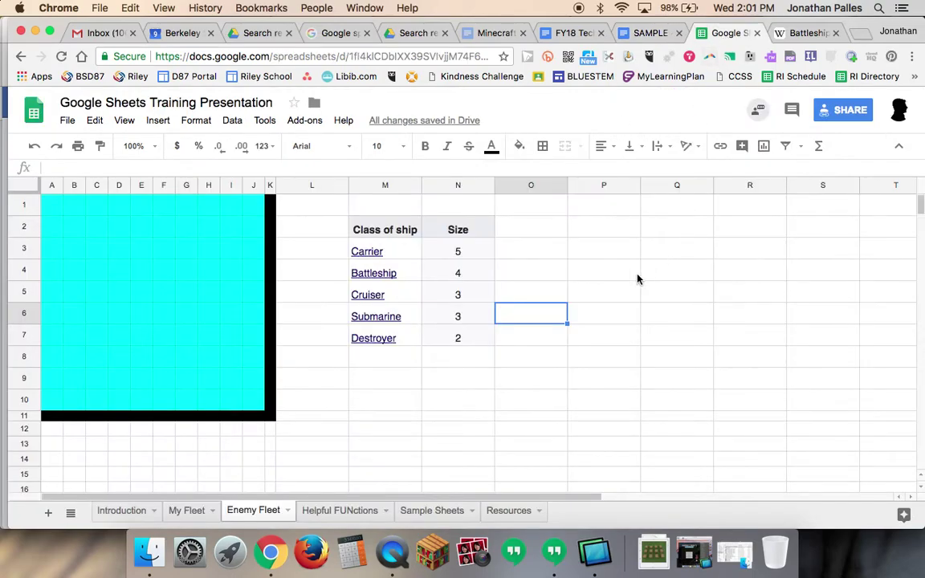
left_click(601, 233)
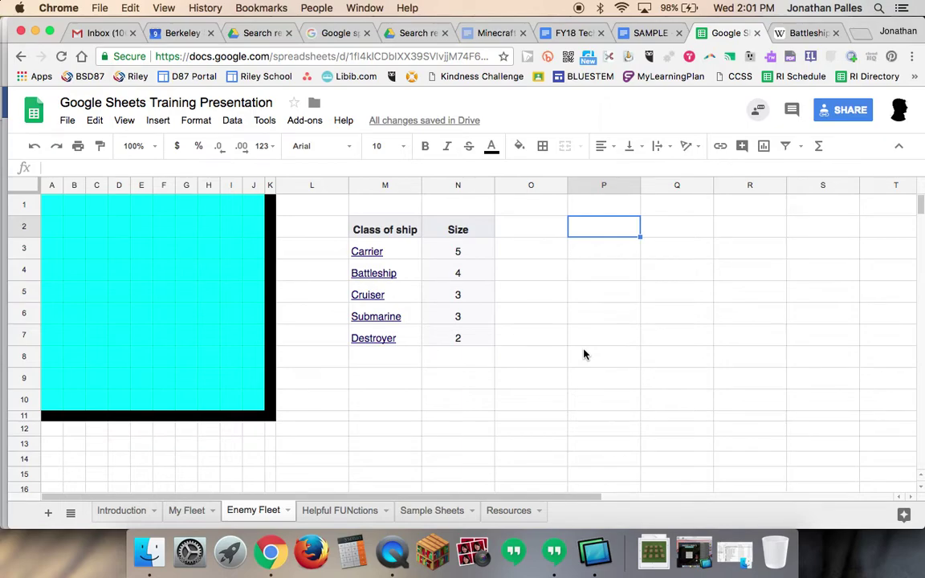
key("super+v")
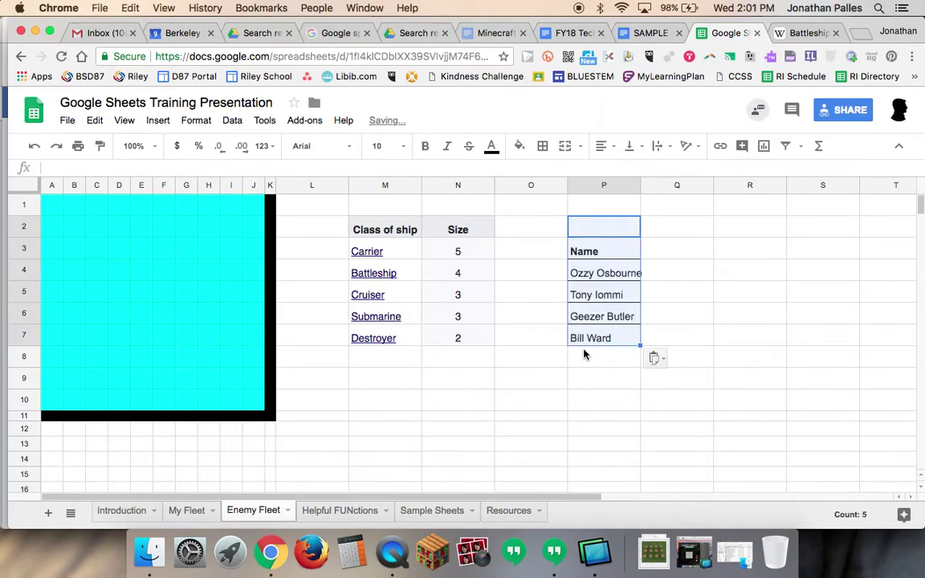
Step: Split the pasted names in column P into separate first-name and last-name columns, using Space as the separator
left_click(661, 364)
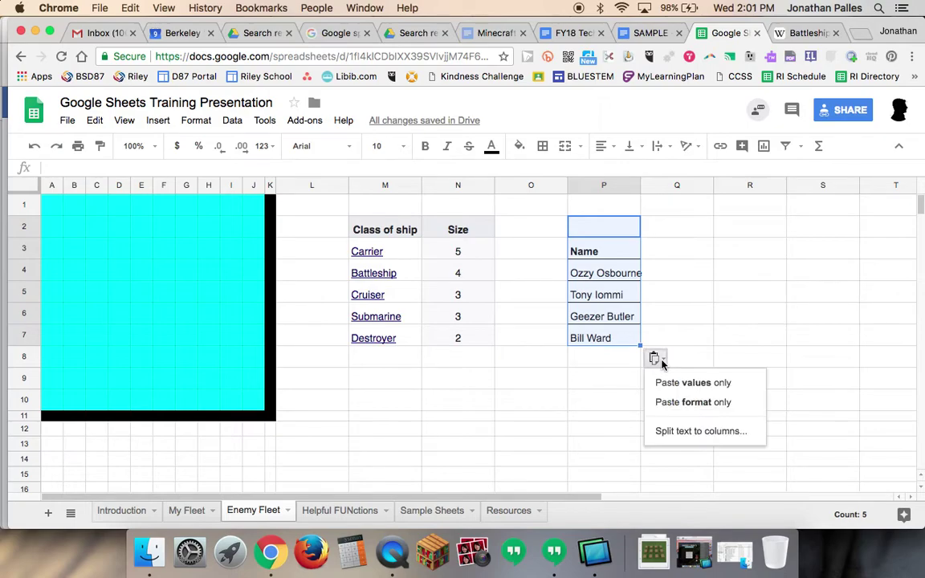
left_click(703, 434)
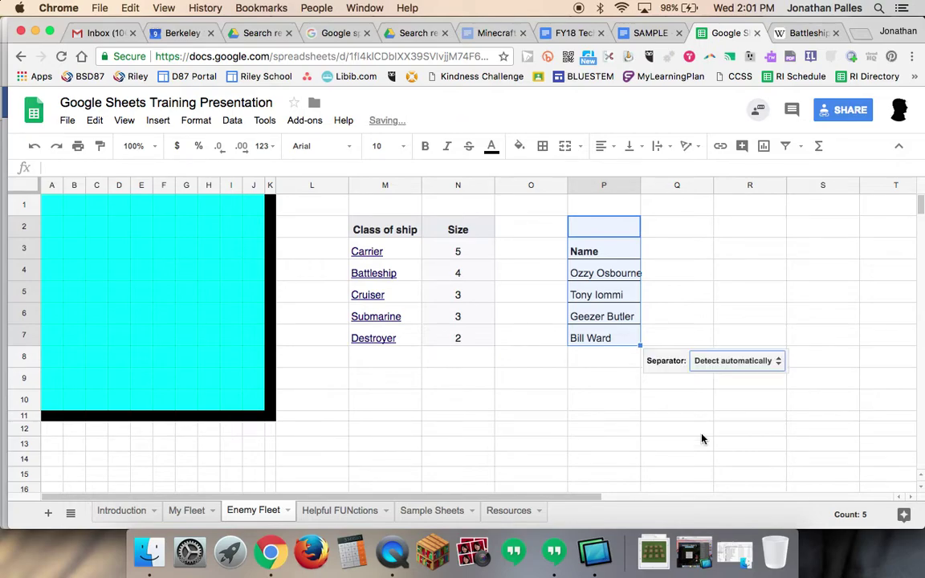
left_click(749, 363)
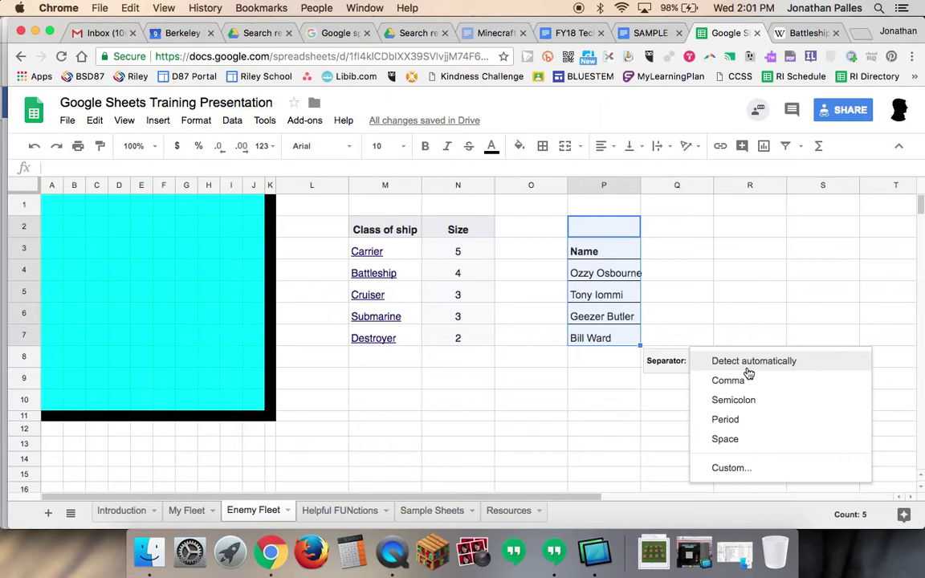
left_click(737, 441)
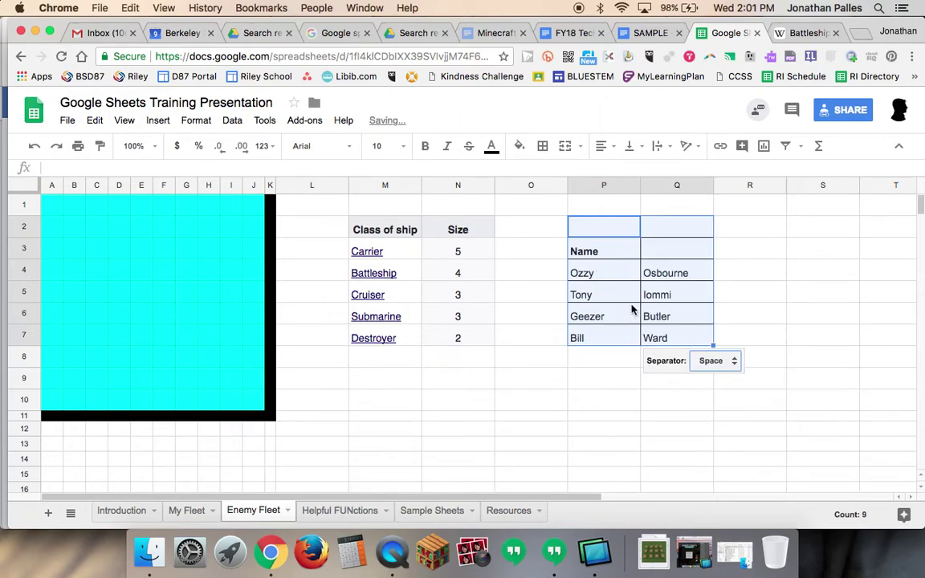
left_click(673, 271)
left_click(644, 296)
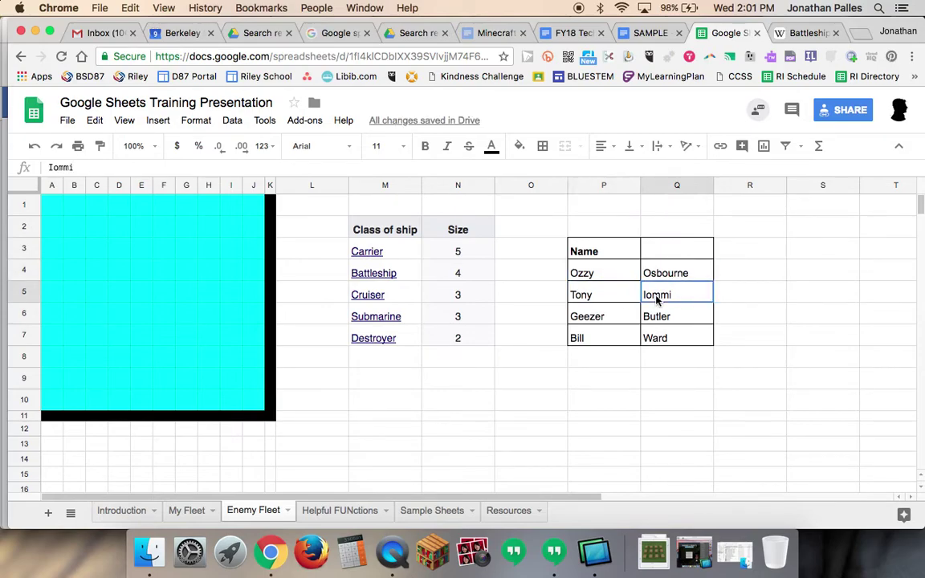
left_click(626, 314)
left_click(643, 323)
left_click(636, 335)
left_click(665, 339)
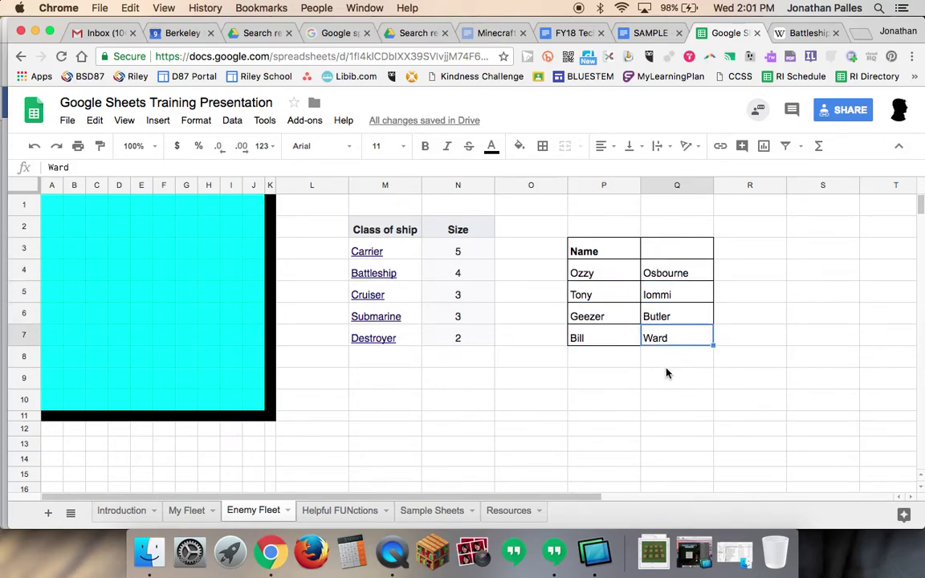
Step: Copy the Grade Level column from the SAMPLE document into the Enemy Fleet sheet at R3, and move the pasted entries up to R3:R7
left_click(649, 33)
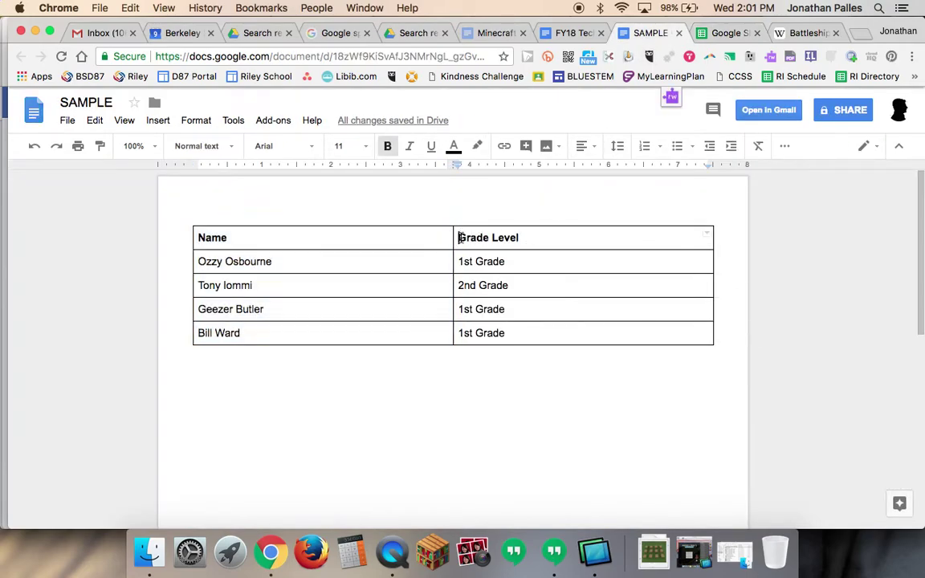
left_click_drag(456, 239, 530, 325)
key("ctrl+c")
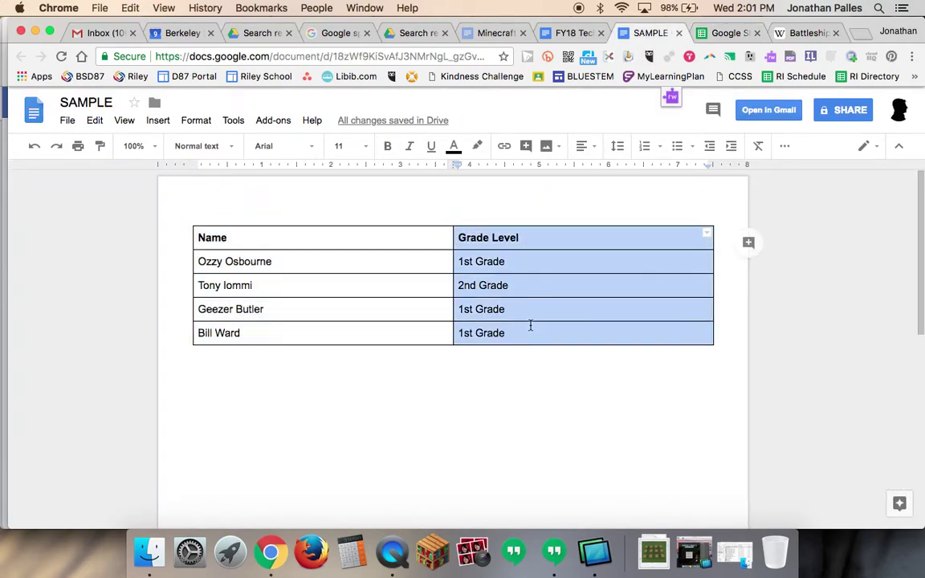
left_click(727, 33)
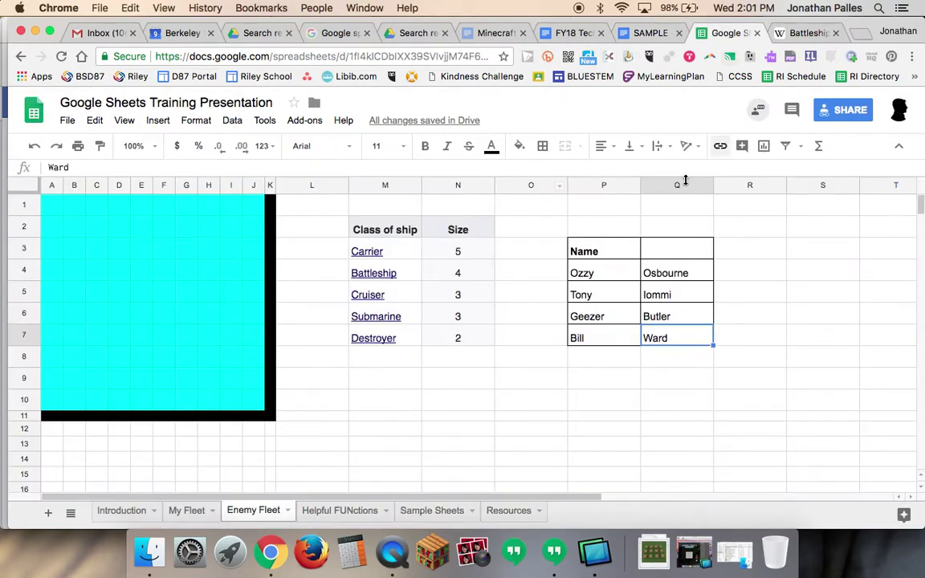
left_click(722, 254)
key("ctrl+v")
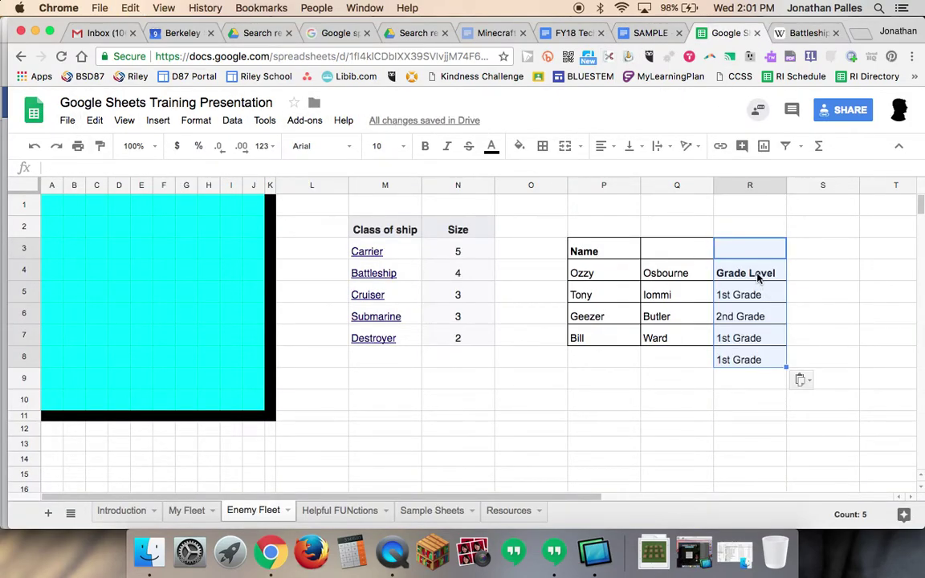
left_click_drag(757, 276, 748, 238)
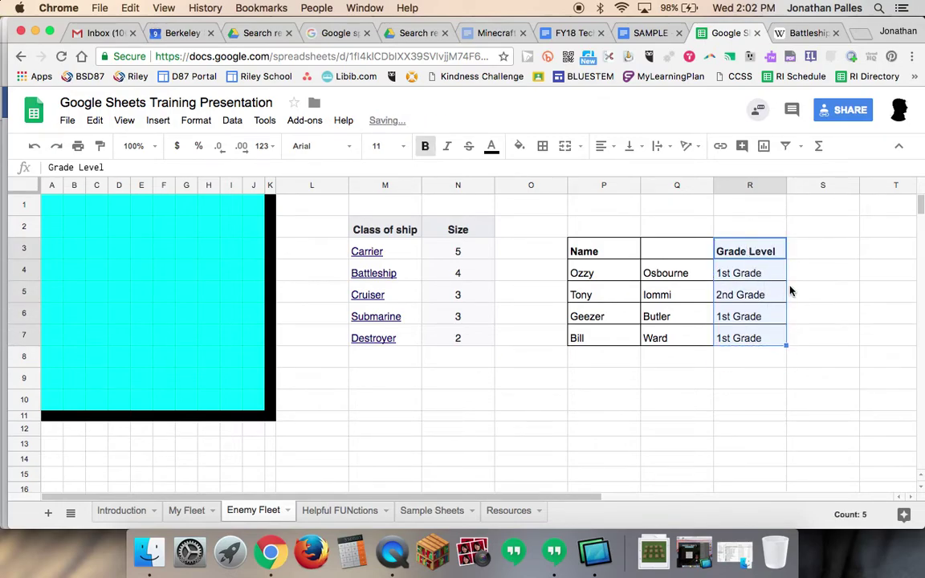
left_click(791, 291)
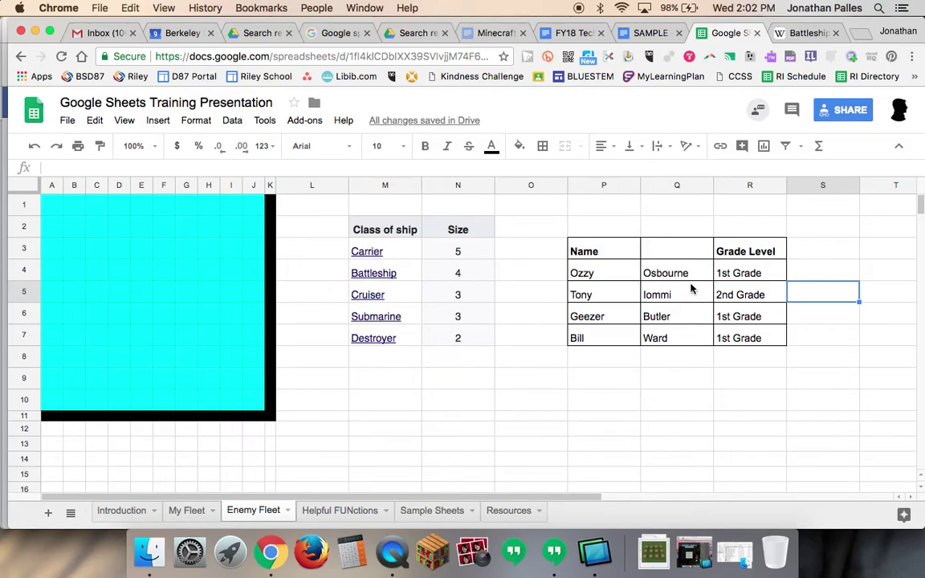